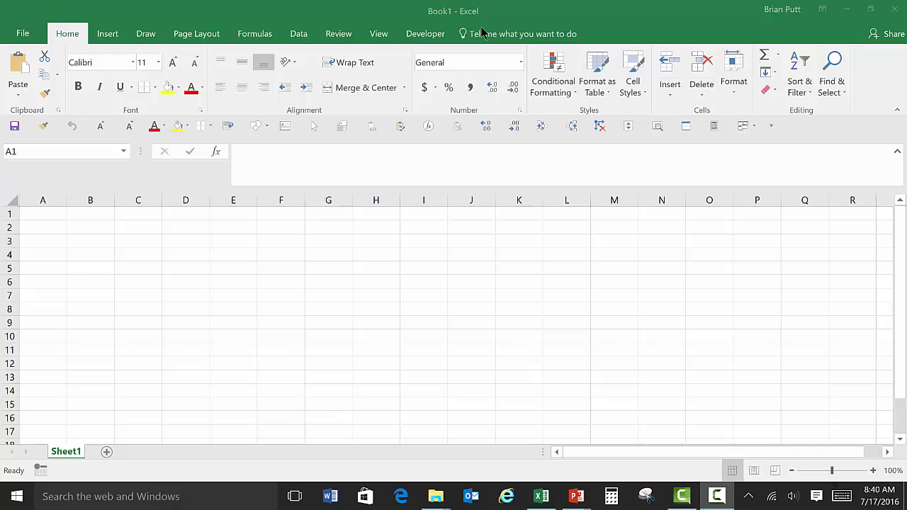
{"action": "left_click", "coordinate": [400, 496]}
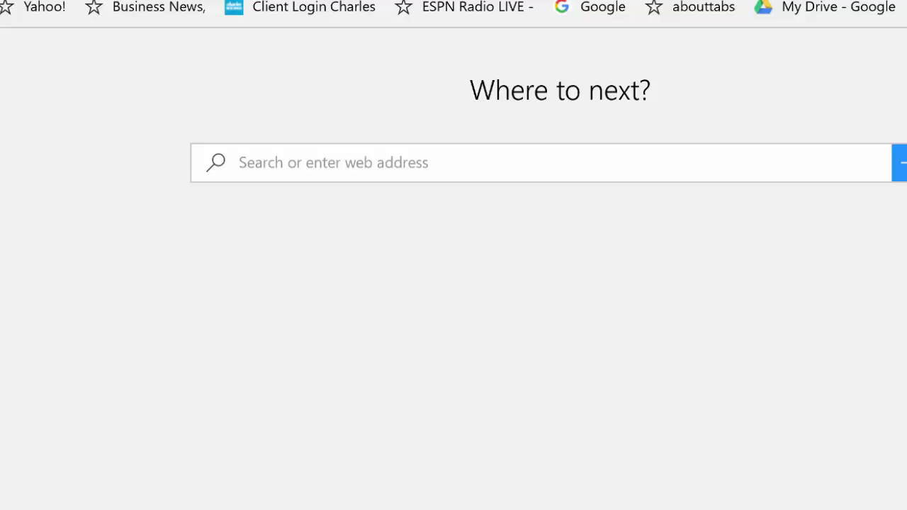
{"action": "type", "text": "www.probabilitymanagement.org/"}
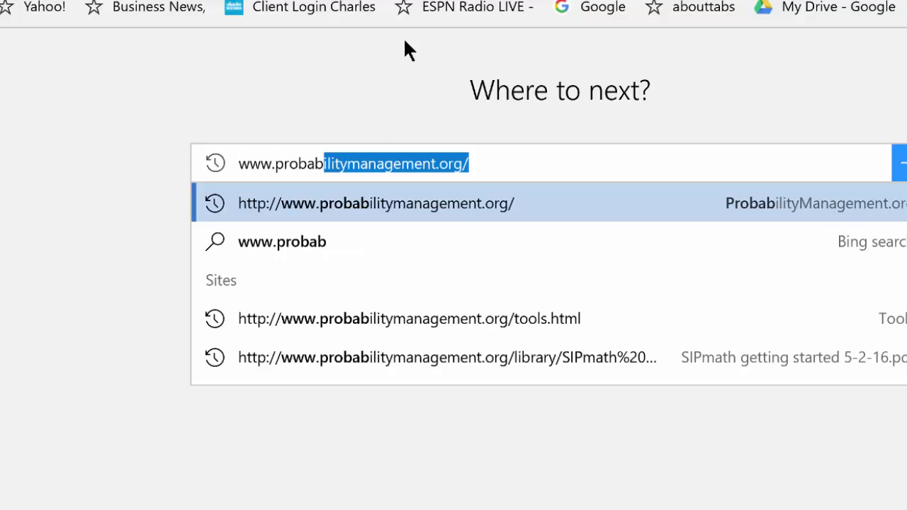
{"action": "key", "text": "End"}
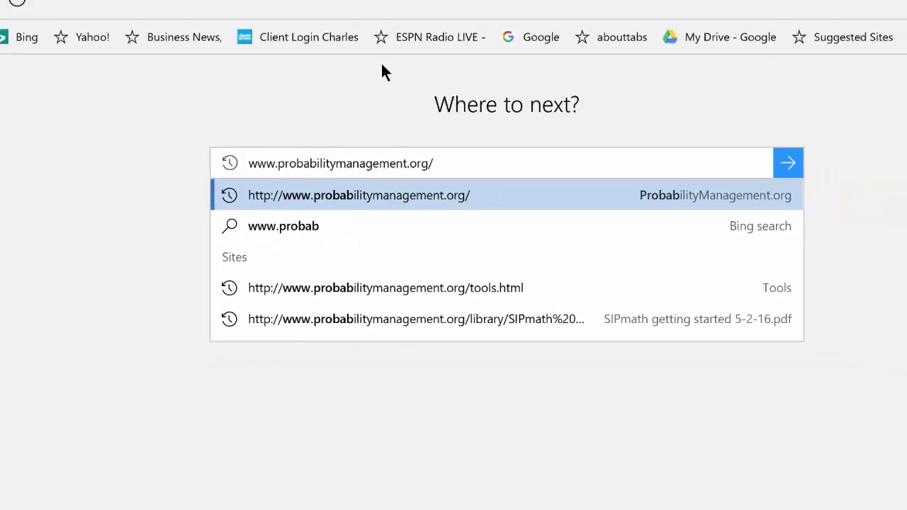
{"action": "key", "text": "Return"}
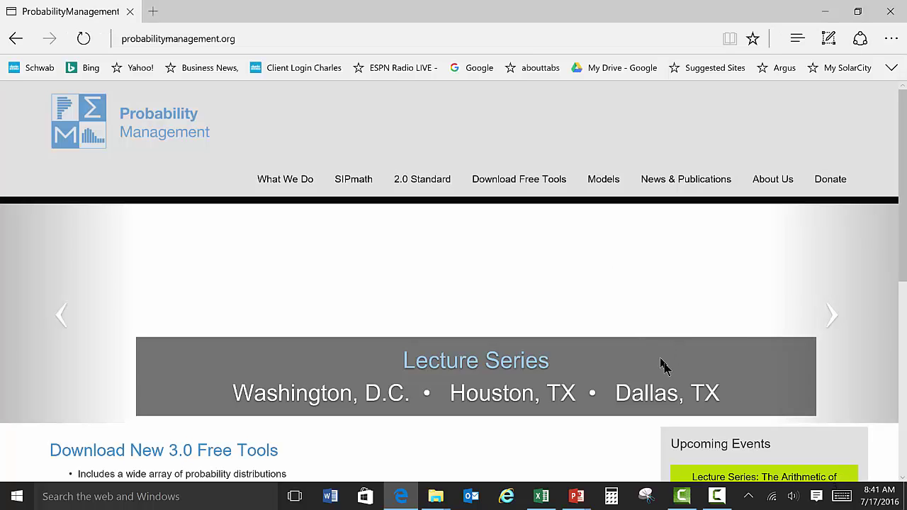
- Request the Windows download of the SIPmath Modeler Tools from the free tools page and log in as an existing member
{"action": "left_click_drag", "start_coordinate": [902, 275], "coordinate": [892, 342]}
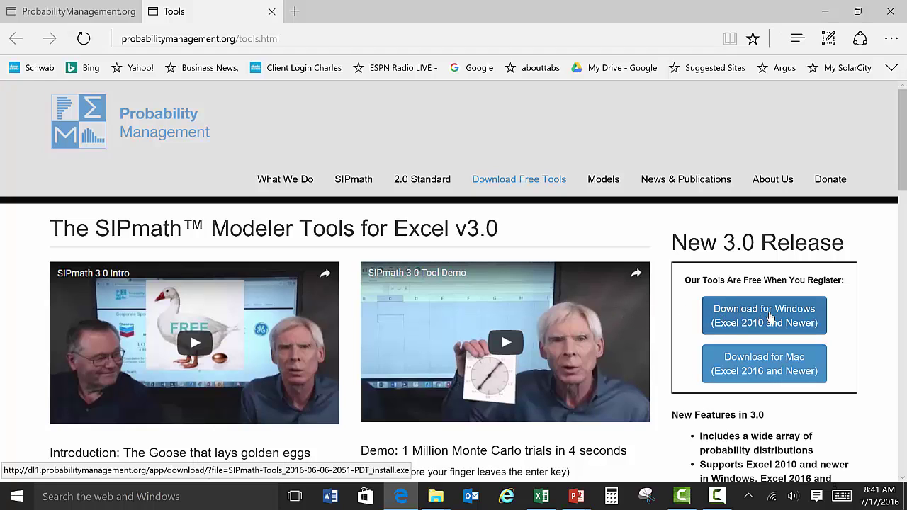
{"action": "left_click", "coordinate": [770, 319]}
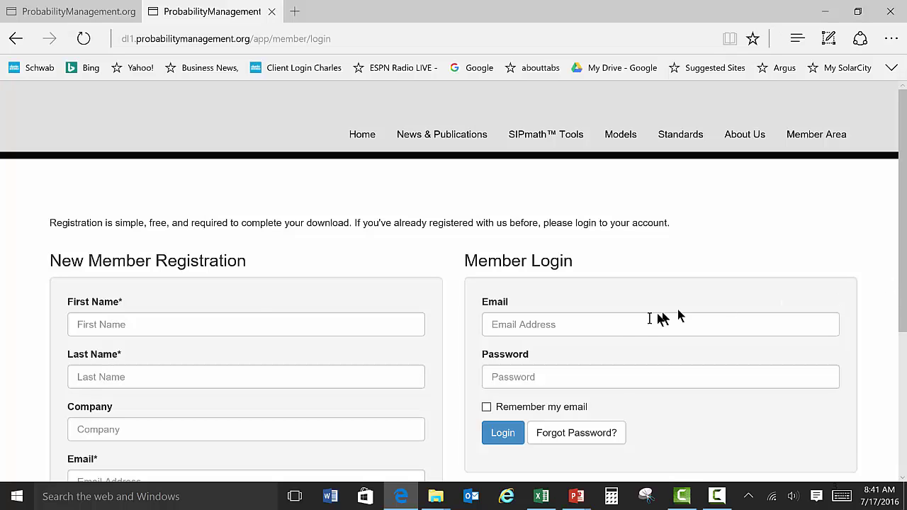
{"action": "left_click", "coordinate": [518, 439]}
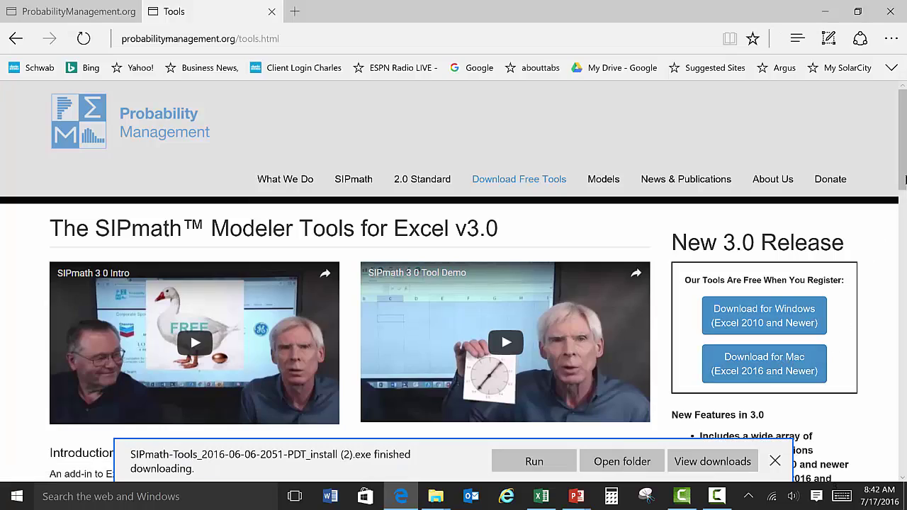
- Run the downloaded SIPmath-Tools installer, accept the license, and install to C:\Program Files (x86)\SIPmath with the SIPmath-Tools Start Menu folder
{"action": "scroll", "coordinate": [893, 192], "scroll_direction": "down", "scroll_amount": 1}
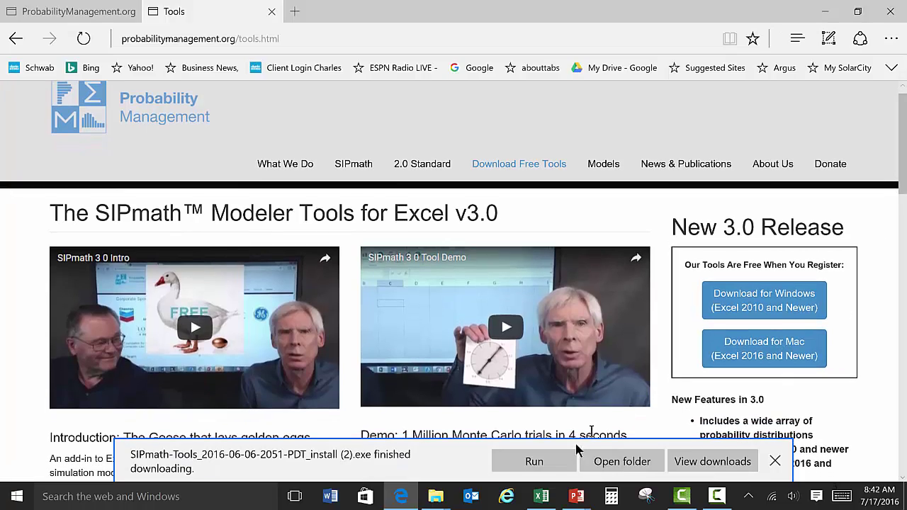
{"action": "left_click", "coordinate": [534, 462]}
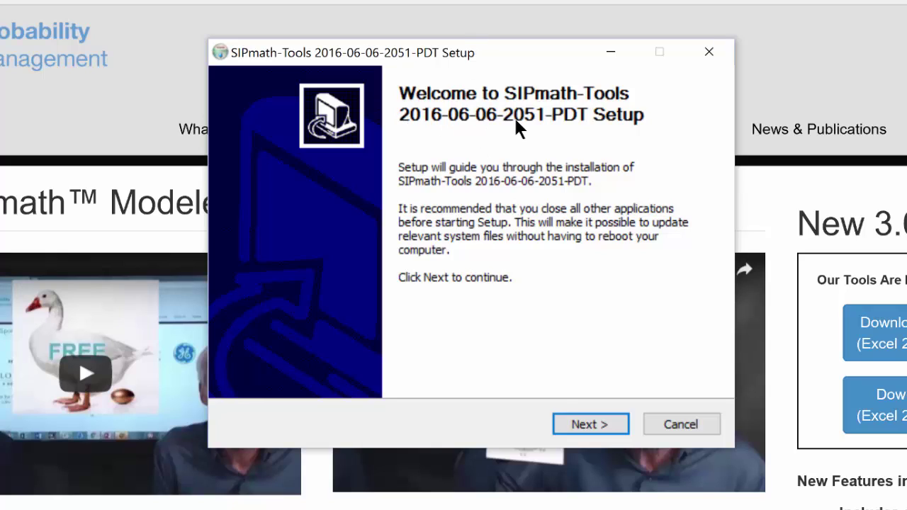
{"action": "left_click", "coordinate": [580, 424]}
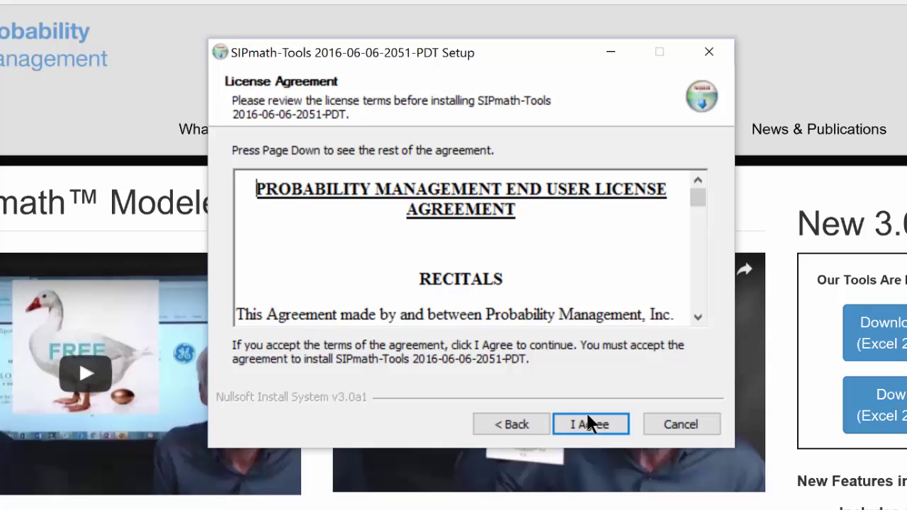
{"action": "key", "text": "Return"}
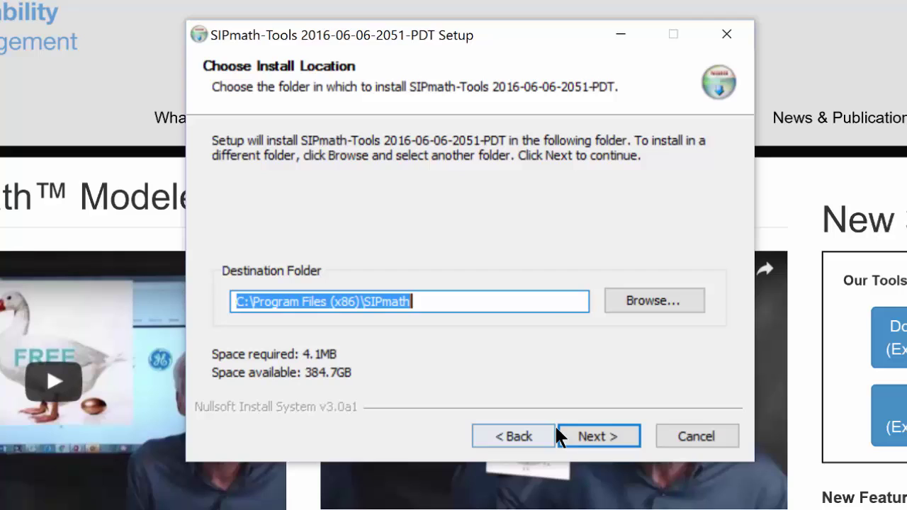
{"action": "left_click", "coordinate": [602, 433]}
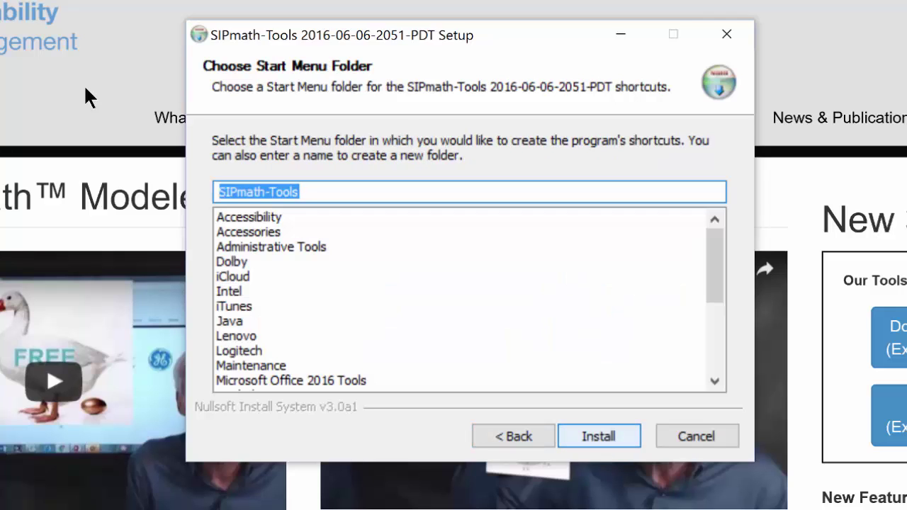
{"action": "key", "text": "Return"}
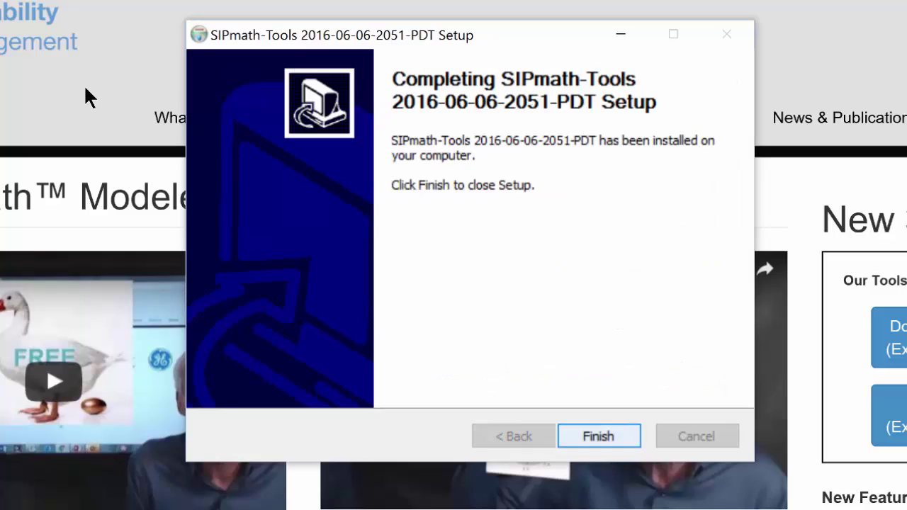
{"action": "key", "text": "Return"}
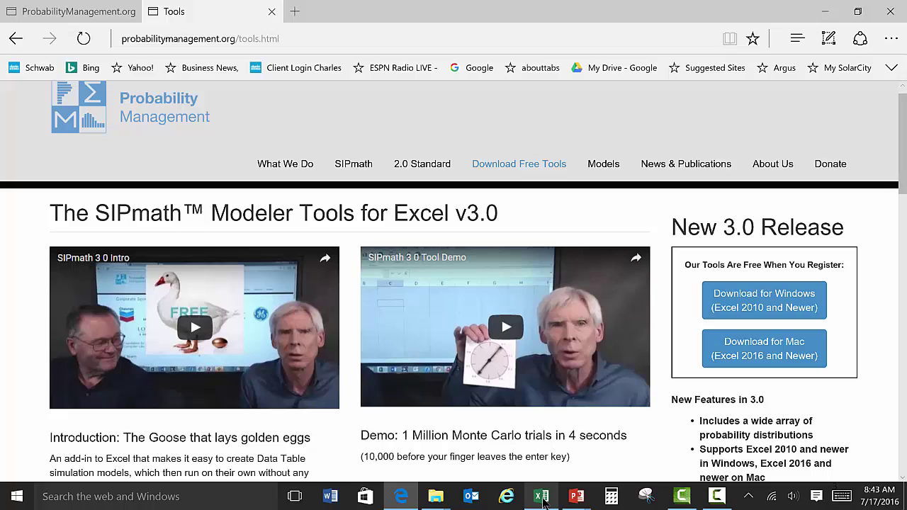
- Switch to Excel, close the open workbook, and start a new blank workbook after relaunching the program
{"action": "left_click", "coordinate": [542, 501]}
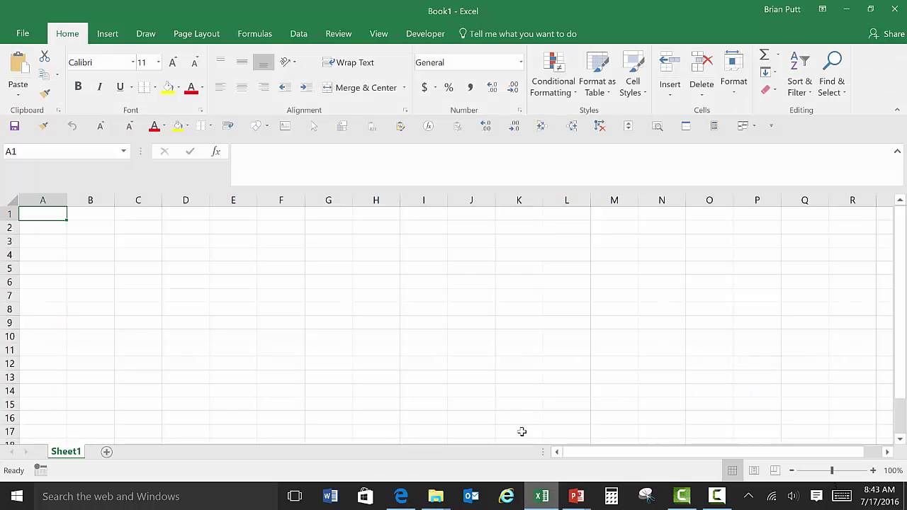
{"action": "left_click", "coordinate": [895, 13]}
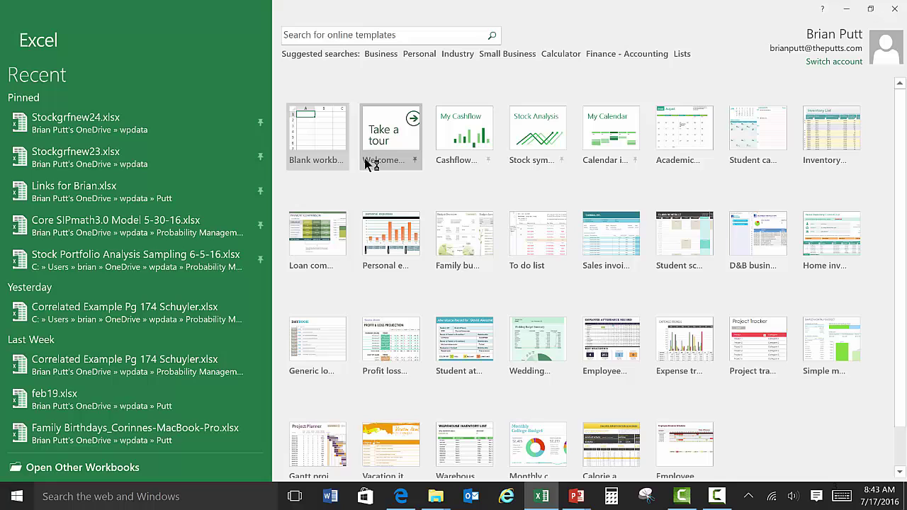
{"action": "left_click", "coordinate": [329, 142]}
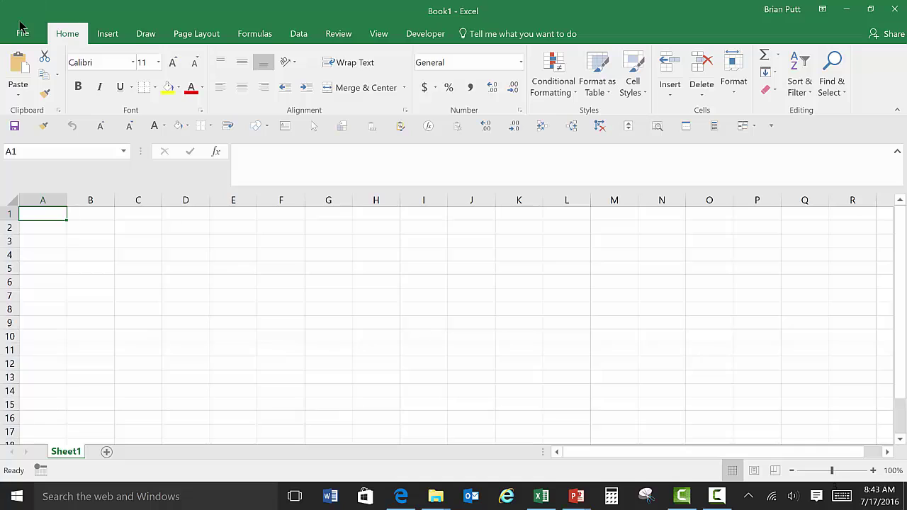
- Open the Excel Add-ins manager from the add-in settings in Excel Options
{"action": "left_click", "coordinate": [22, 32]}
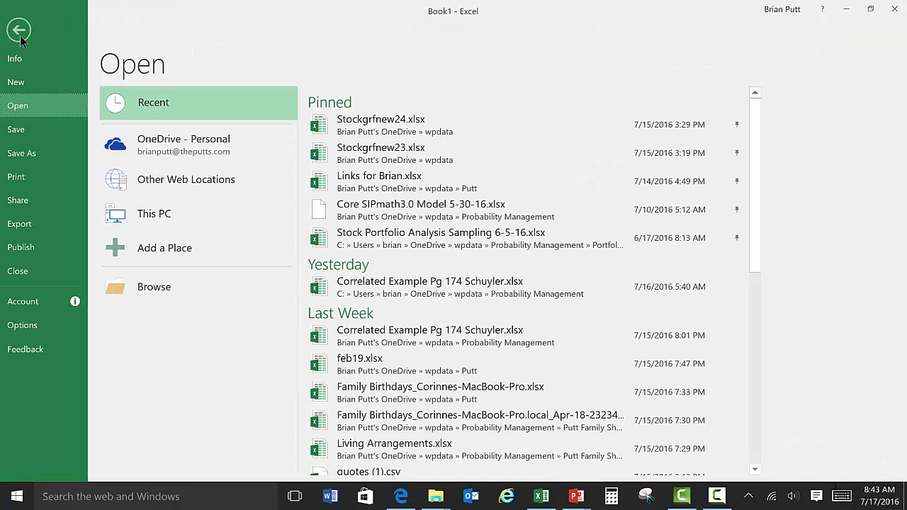
{"action": "left_click", "coordinate": [22, 326]}
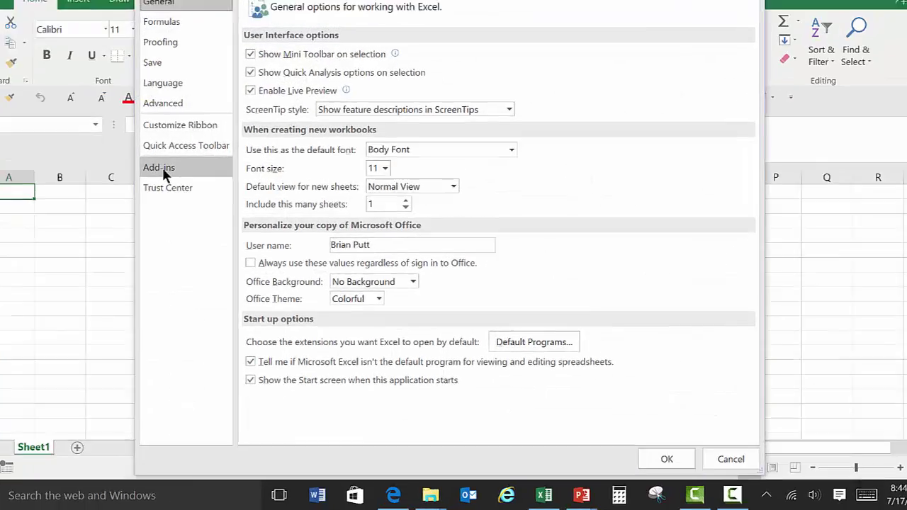
{"action": "left_click", "coordinate": [186, 192]}
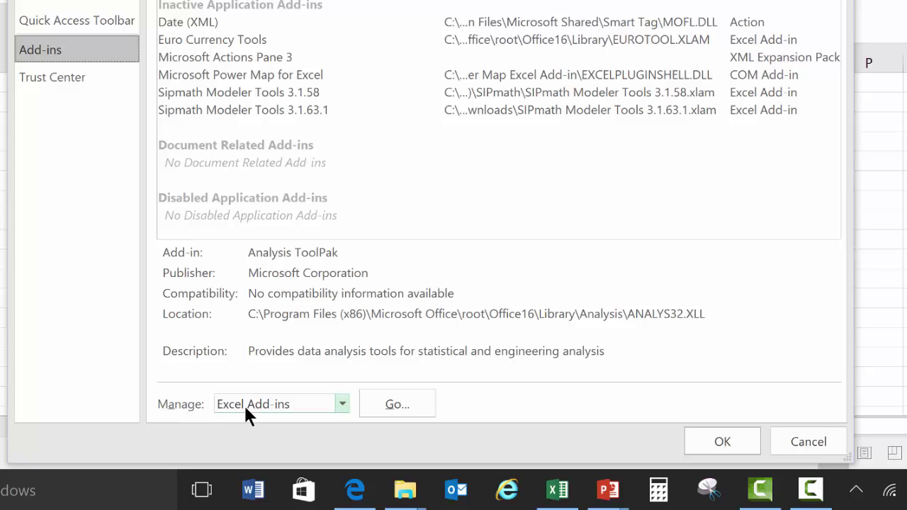
{"action": "left_click", "coordinate": [397, 404]}
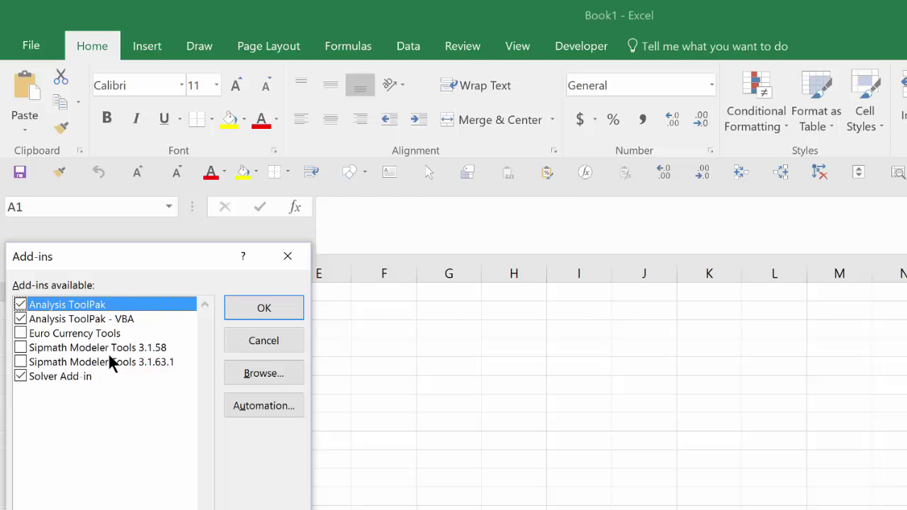
- Browse for an add-in file in the folder C:\Program Files (x86)\SIPmath
{"action": "left_click", "coordinate": [263, 373]}
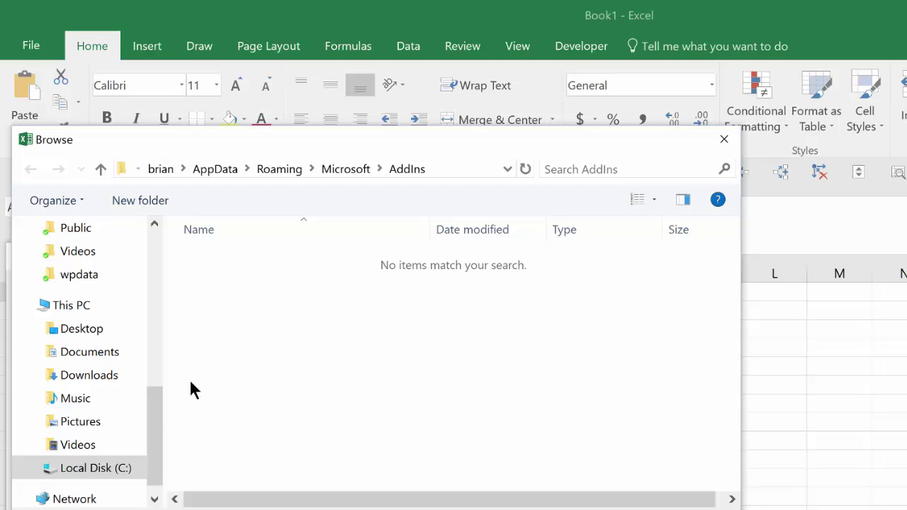
{"action": "left_click", "coordinate": [93, 469]}
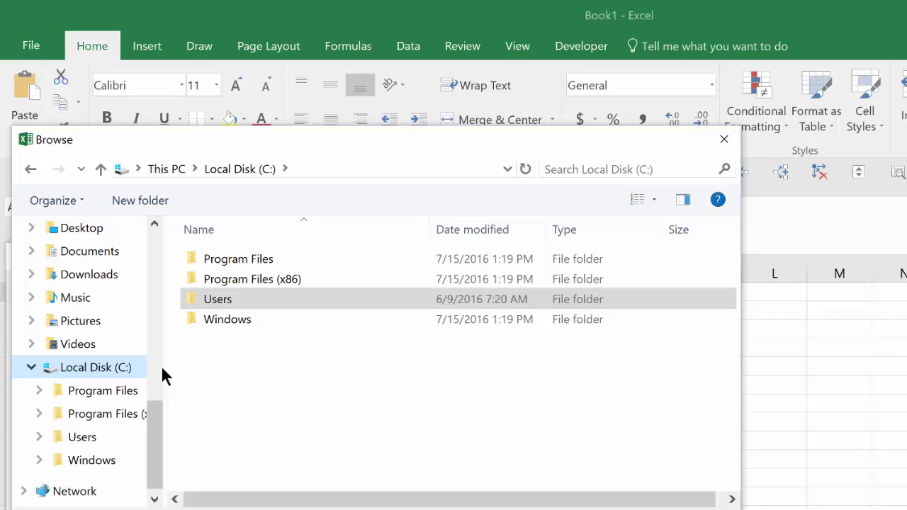
{"action": "double_click", "coordinate": [211, 276]}
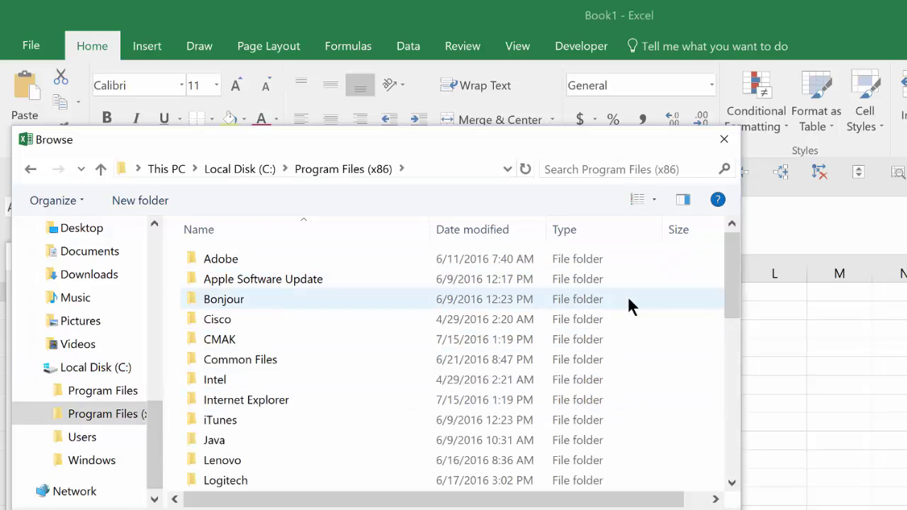
{"action": "left_click_drag", "start_coordinate": [730, 305], "coordinate": [726, 388]}
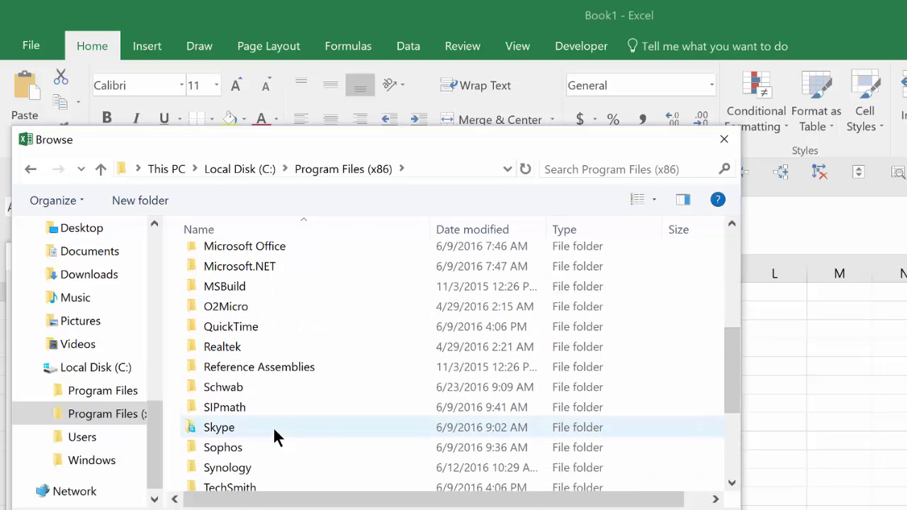
{"action": "double_click", "coordinate": [280, 407]}
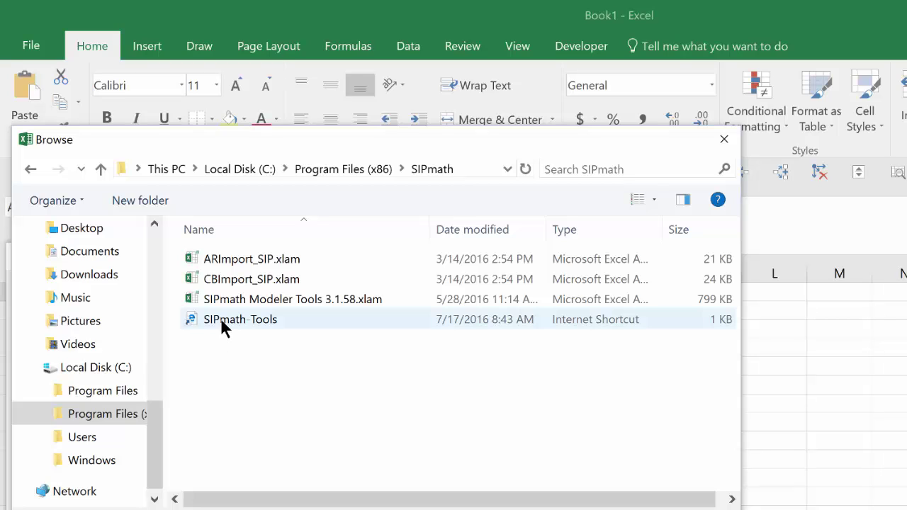
- Load SIPmath Modeler Tools 3.1.58.xlam as an add-in, replacing the existing copy, and display its ribbon commands
{"action": "left_click", "coordinate": [325, 301]}
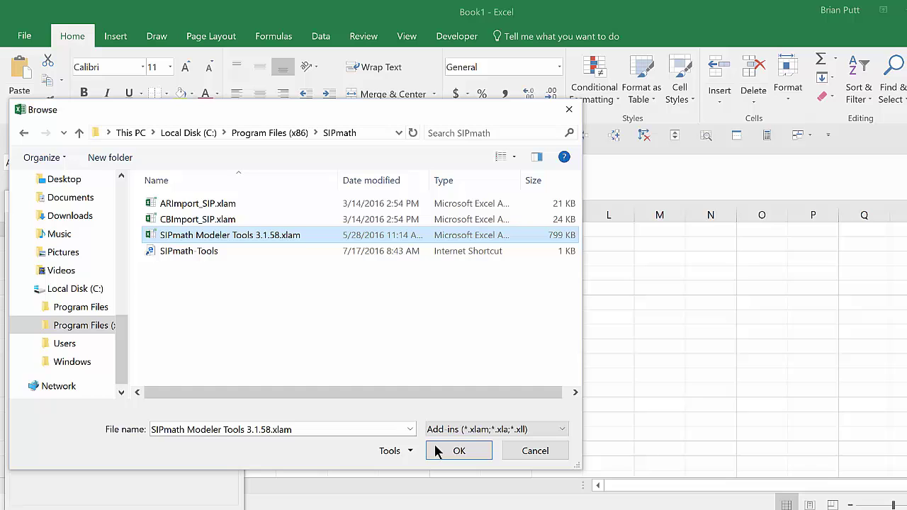
{"action": "left_click", "coordinate": [452, 456]}
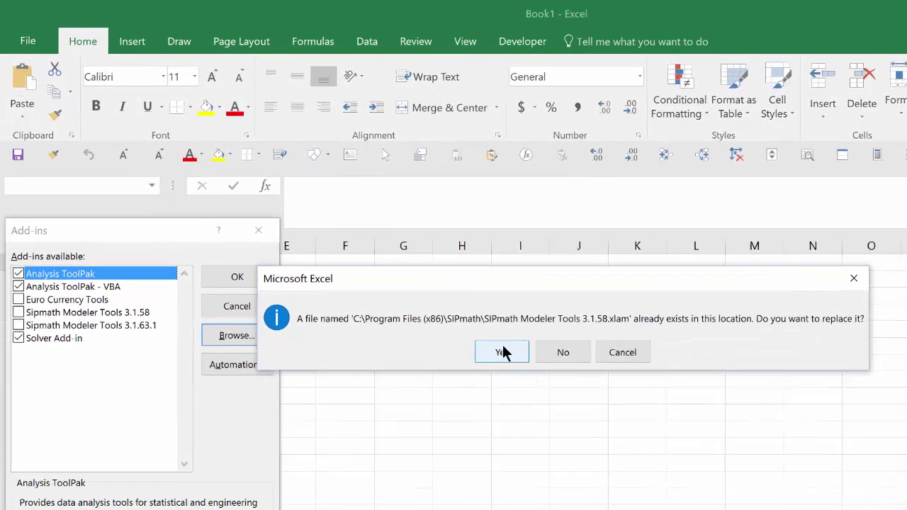
{"action": "left_click", "coordinate": [440, 307]}
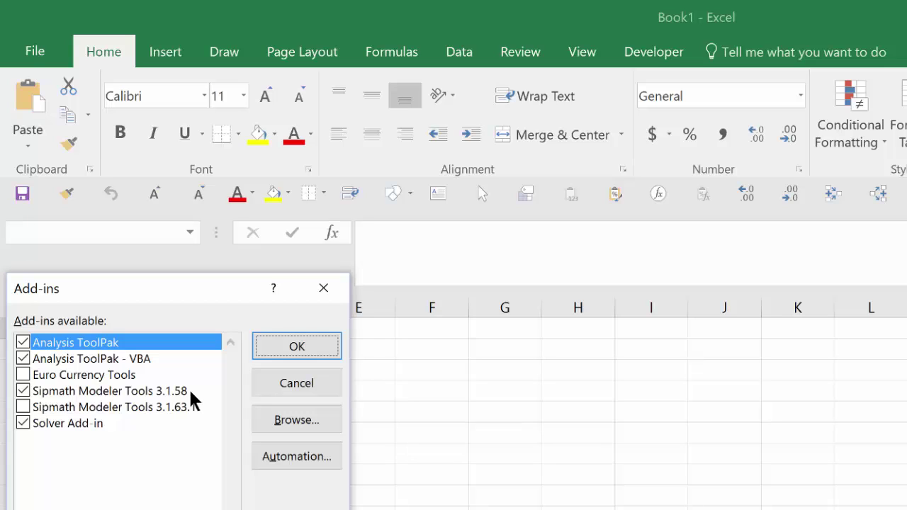
{"action": "left_click", "coordinate": [296, 347]}
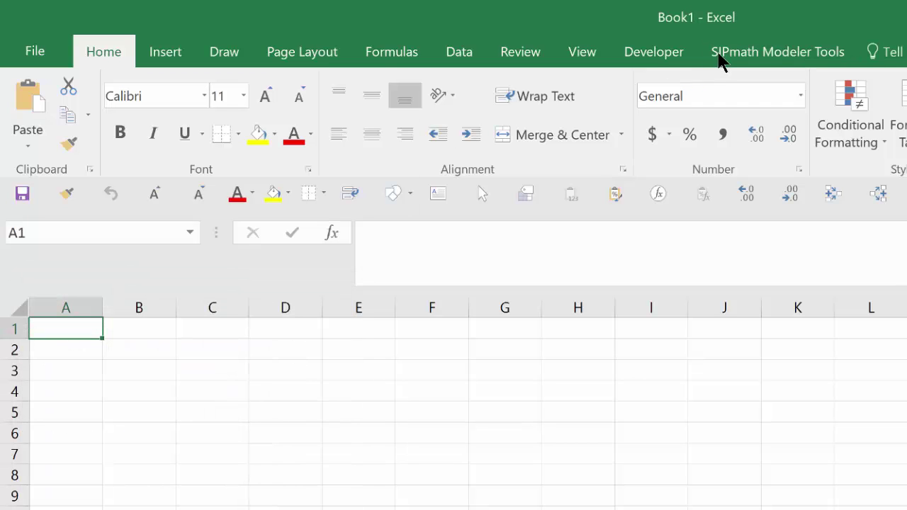
{"action": "left_click", "coordinate": [733, 54]}
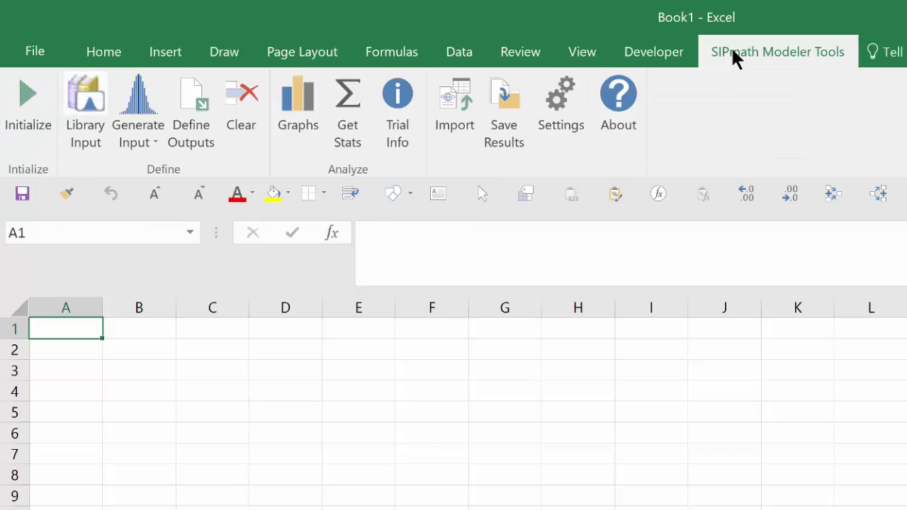